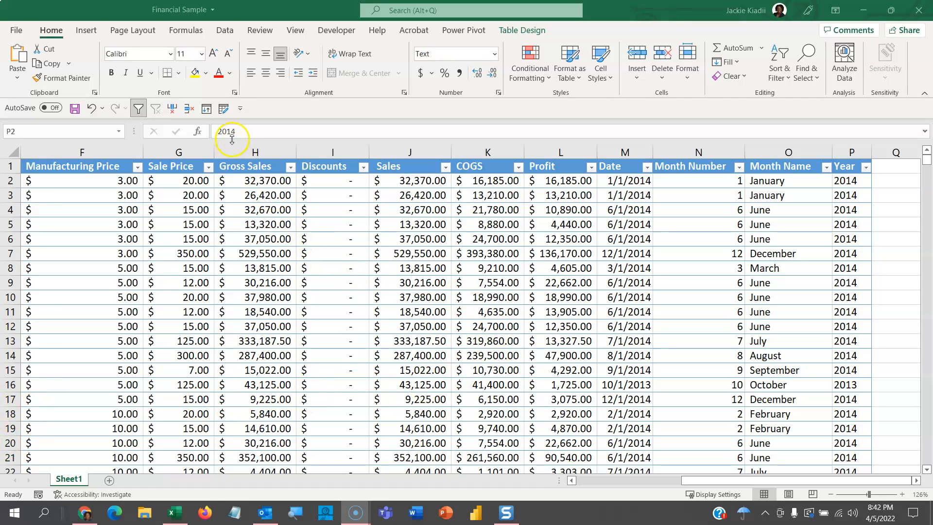
Move the Quick Access Toolbar above the ribbon.
left_click(240, 110)
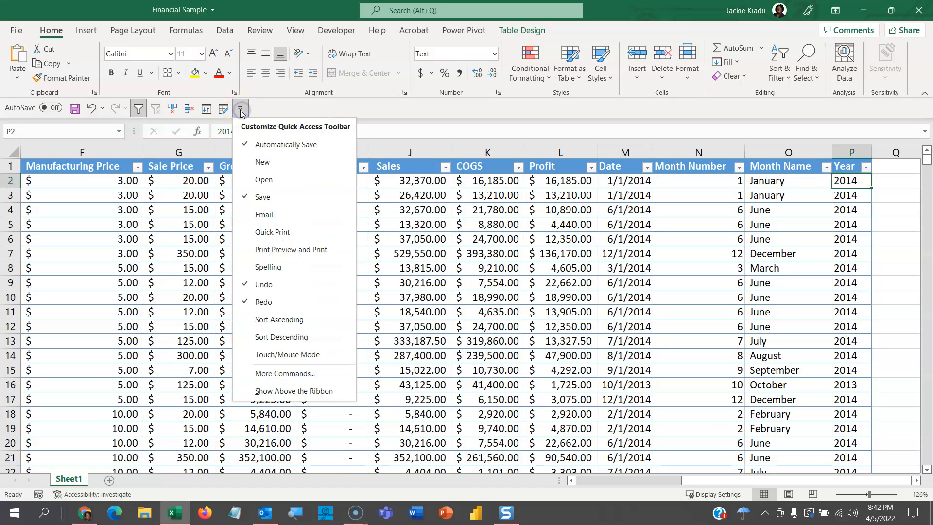
left_click(285, 375)
left_click(283, 391)
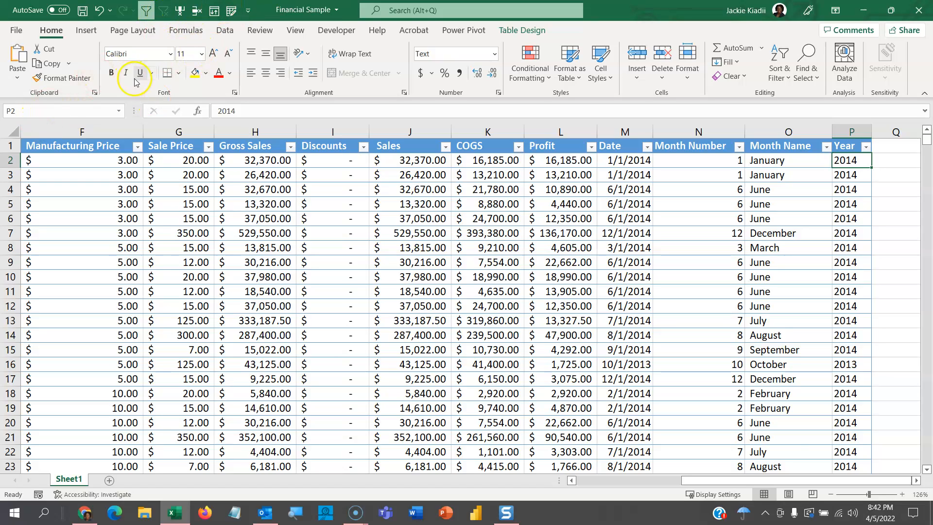
Open the Quick Access Toolbar customization options and list All Commands as the command source.
left_click(247, 10)
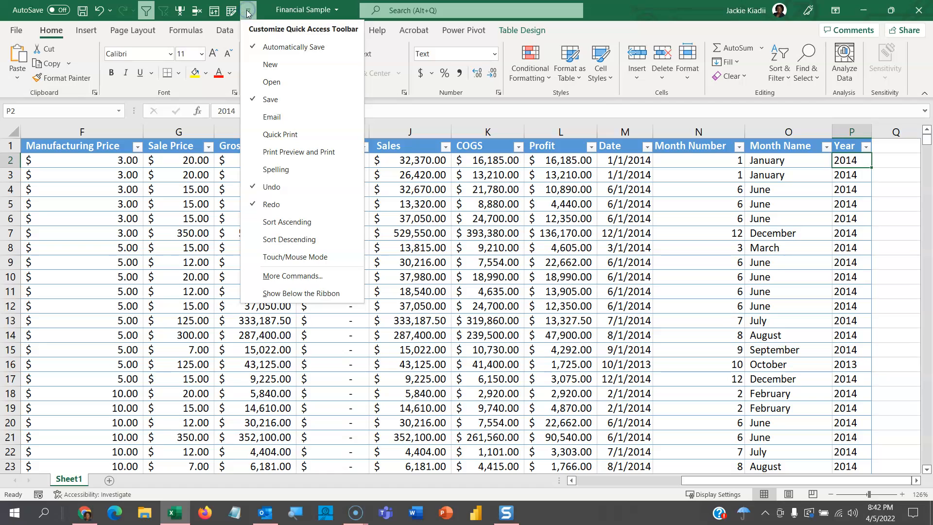
left_click(282, 275)
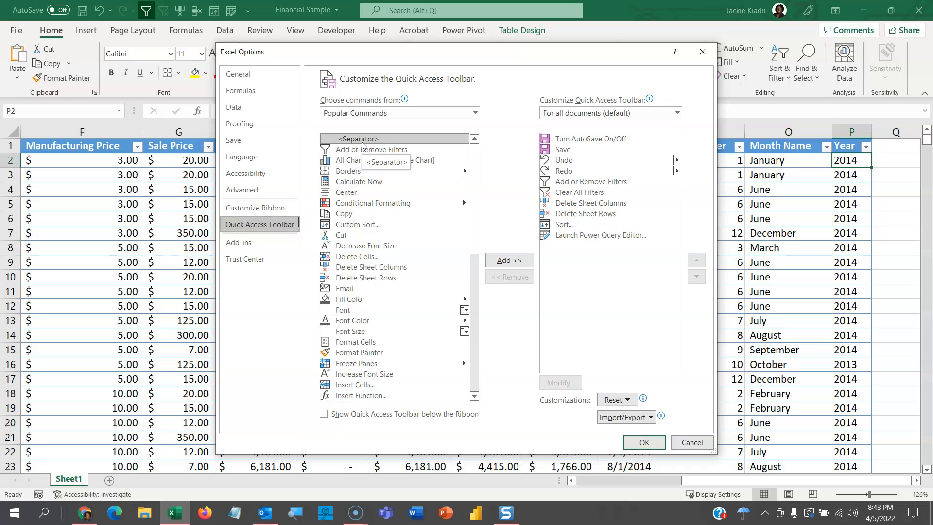
mouse_move(369, 97)
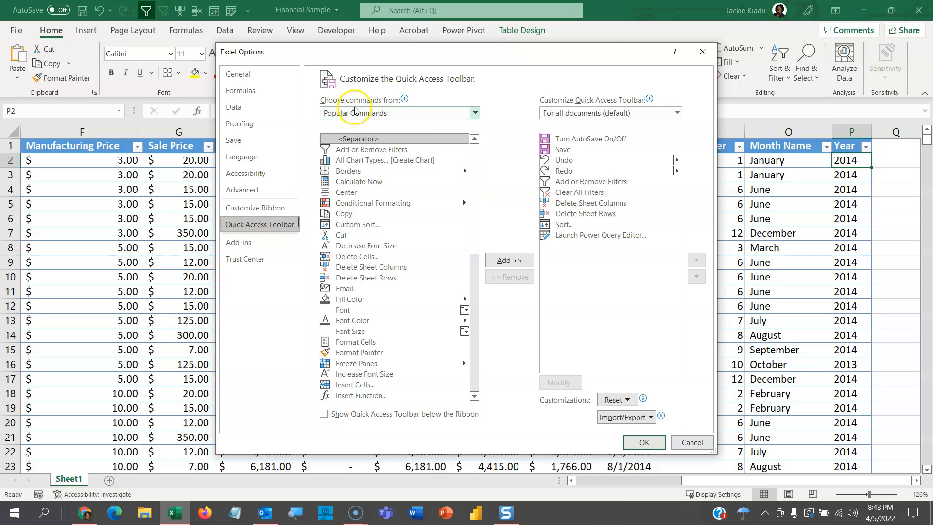
left_click(475, 113)
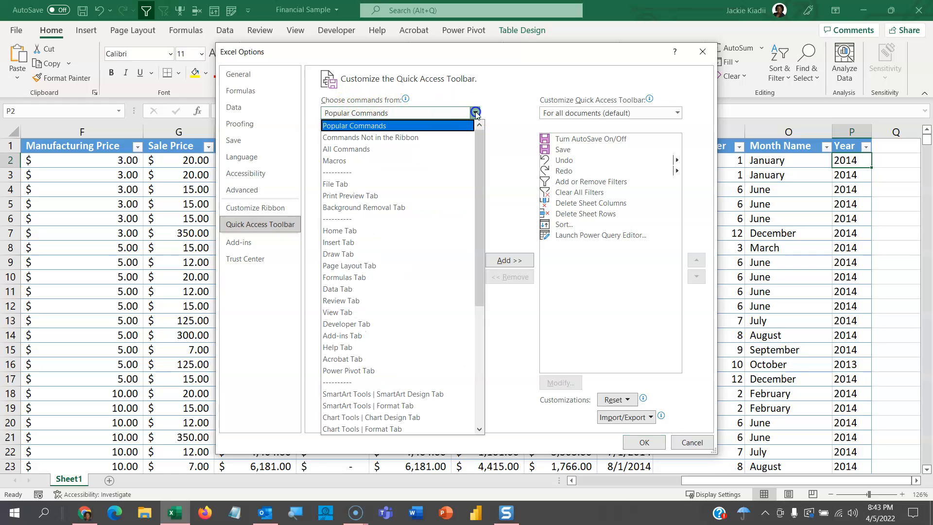
left_click(387, 150)
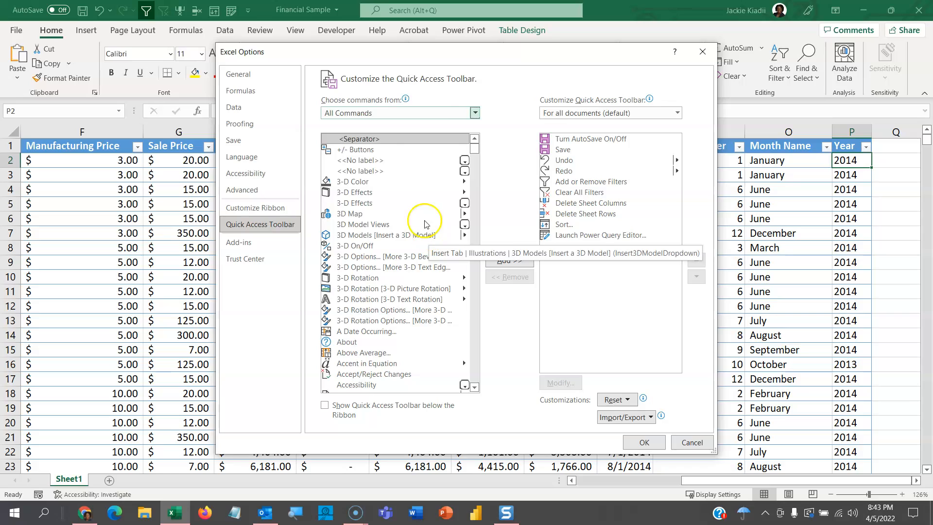
Add the Form... command to the Quick Access Toolbar and apply the customization.
left_click(372, 141)
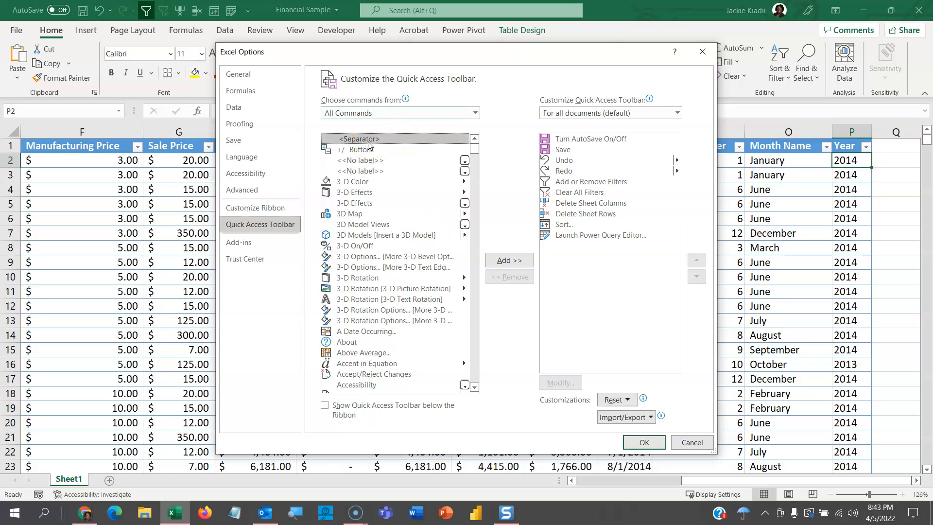
key("f")
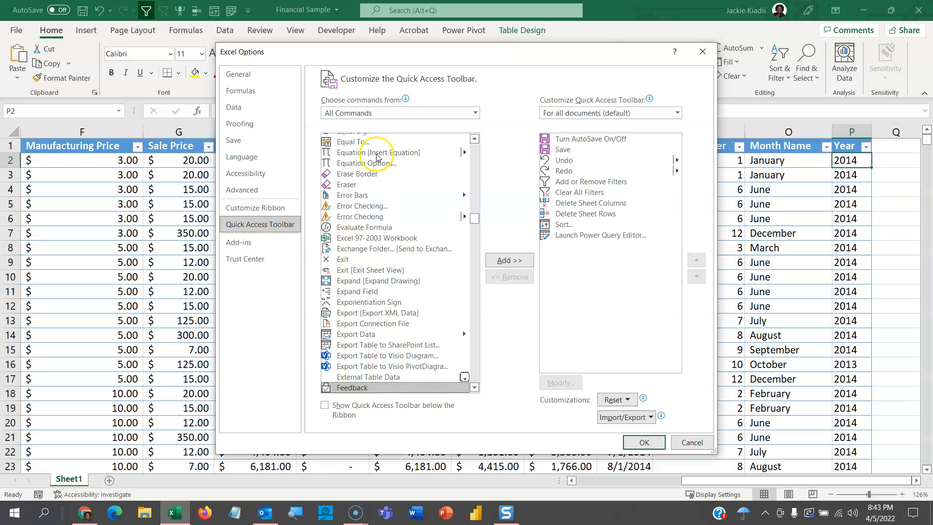
left_click(475, 388)
left_click_drag(476, 388, 476, 389)
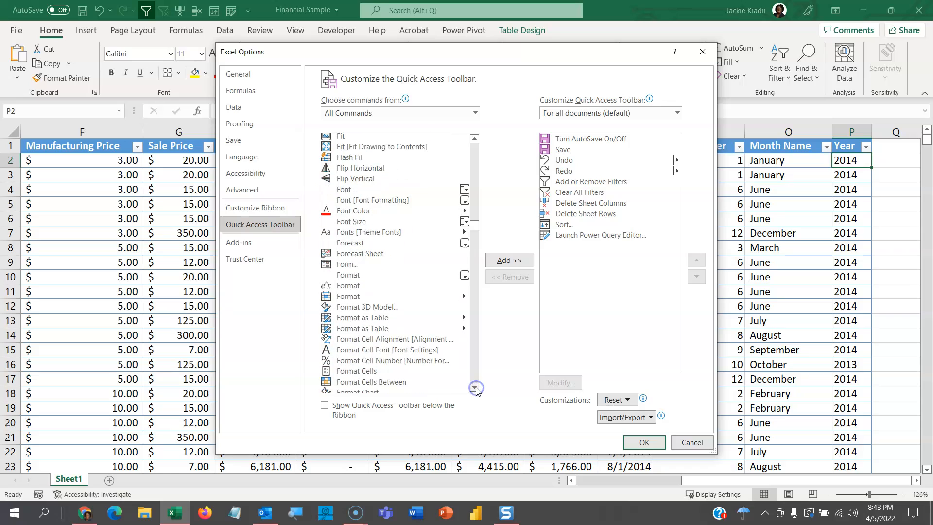
left_click(347, 264)
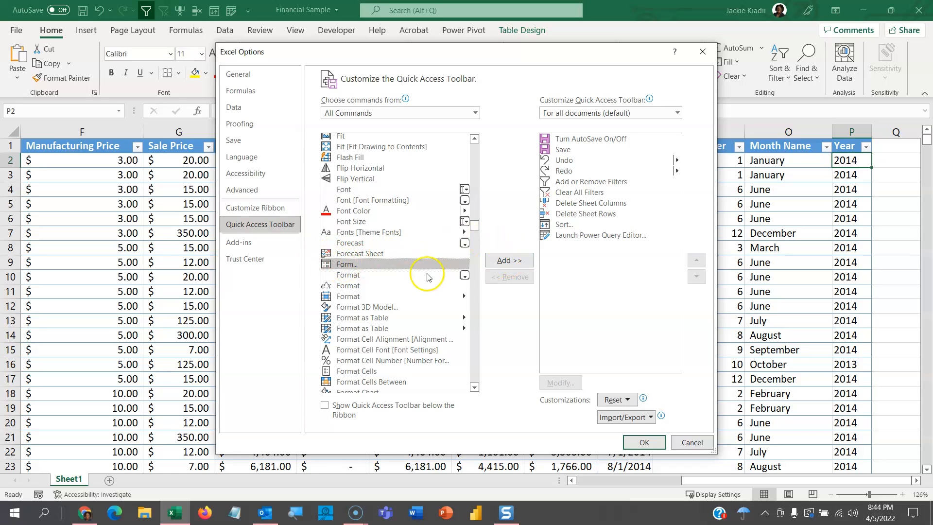
double_click(414, 265)
double_click(414, 265)
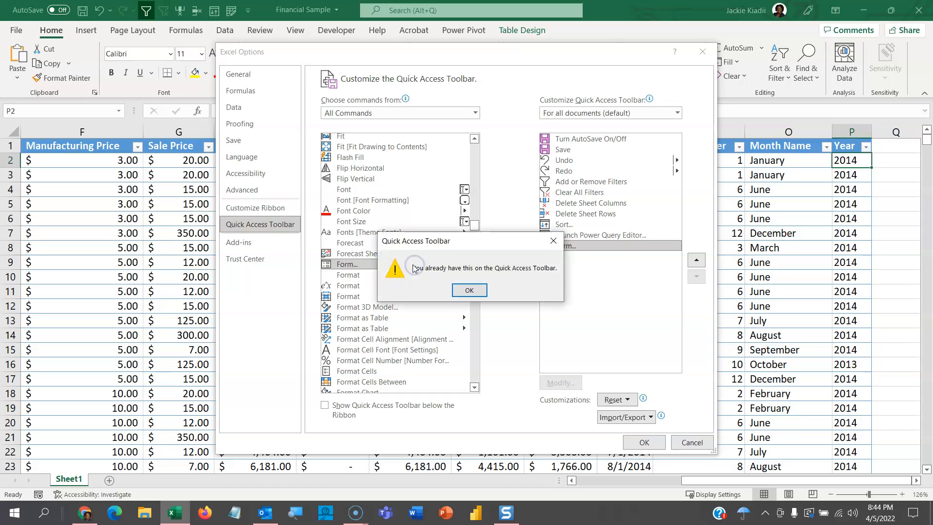
left_click(468, 291)
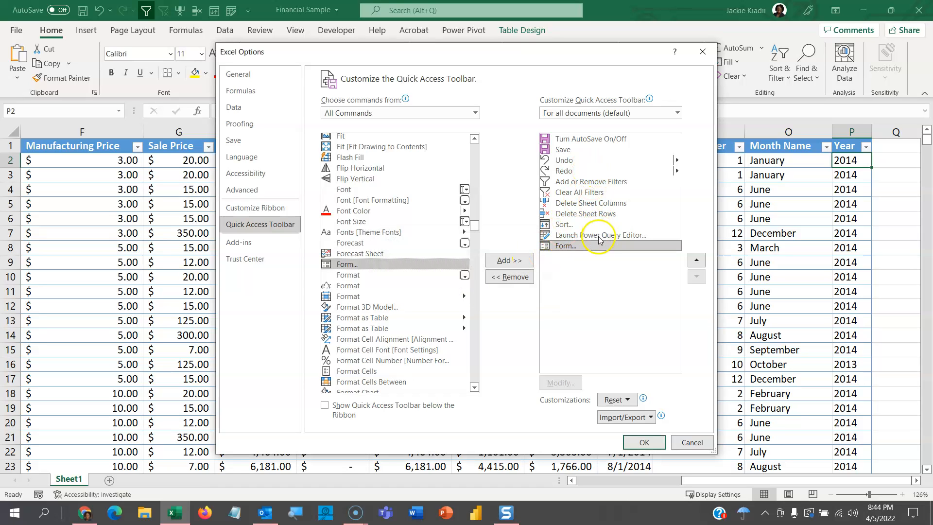
left_click(645, 442)
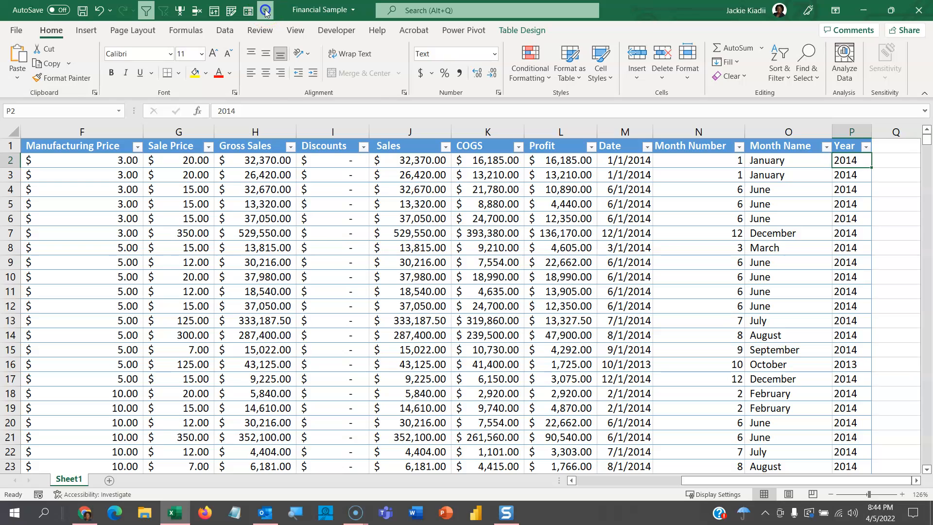
Move the Quick Access Toolbar back below the ribbon.
left_click(265, 10)
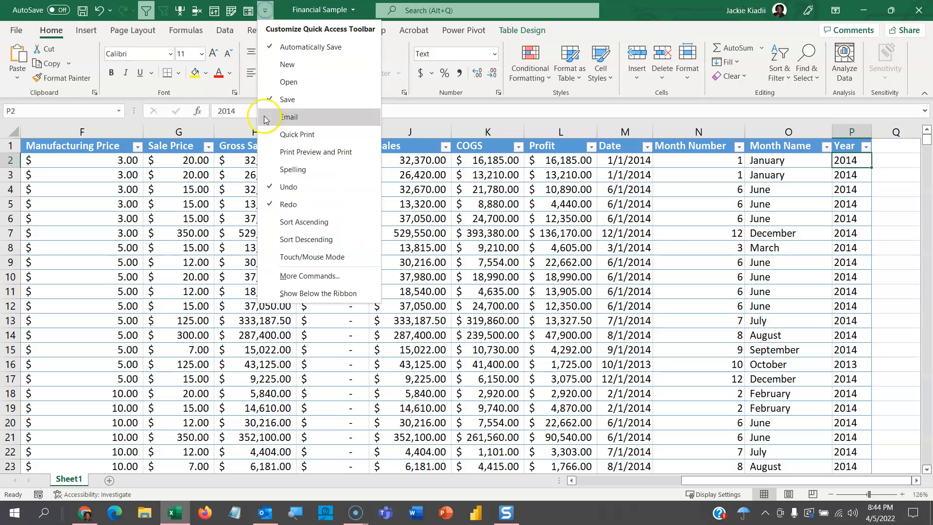
left_click(289, 293)
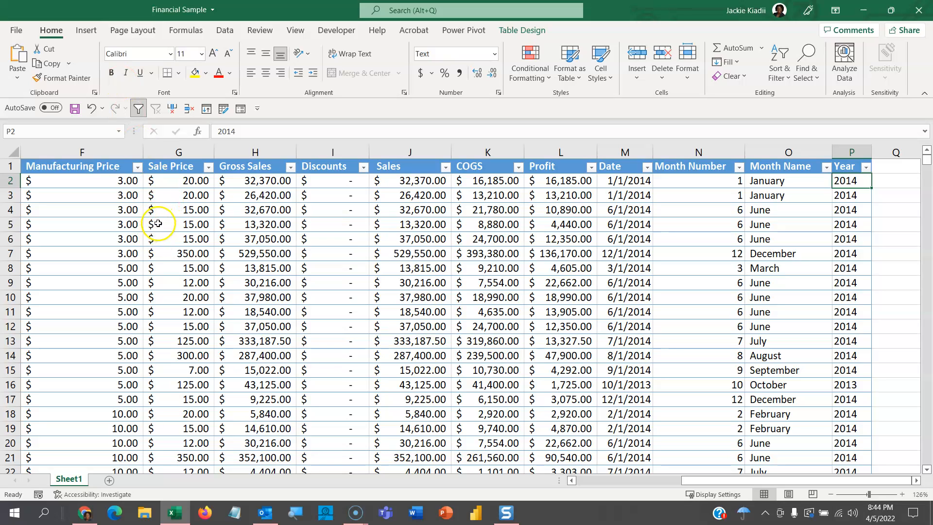
Open the data form for the table and set its Product search criterion to Amarilla.
left_click(240, 113)
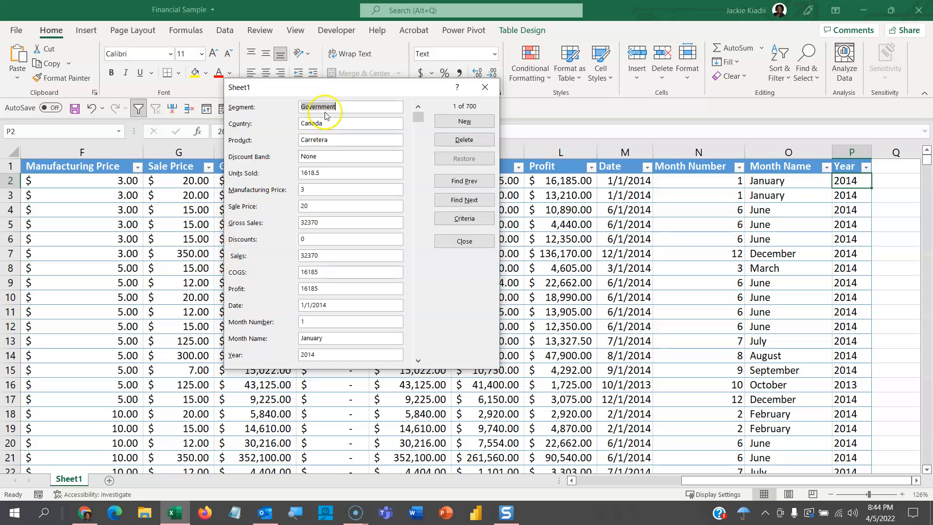
left_click_drag(327, 88, 348, 48)
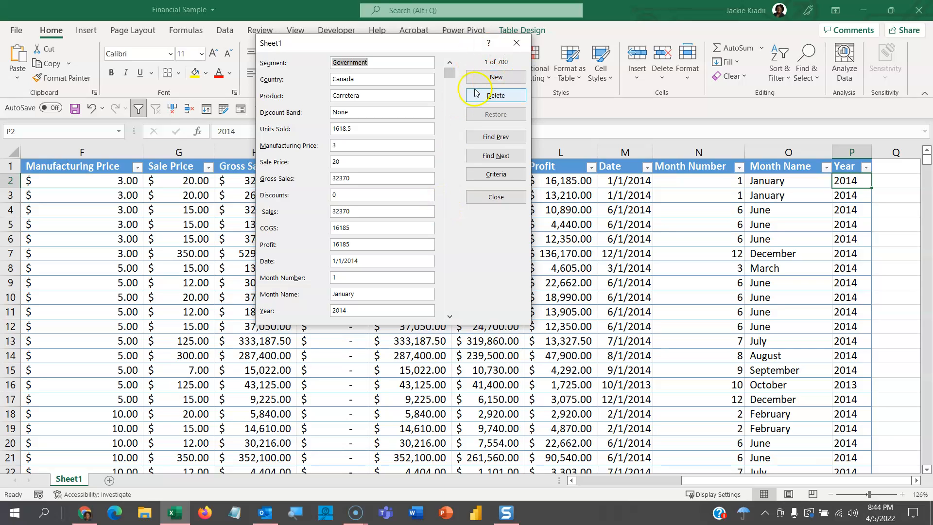
left_click(489, 178)
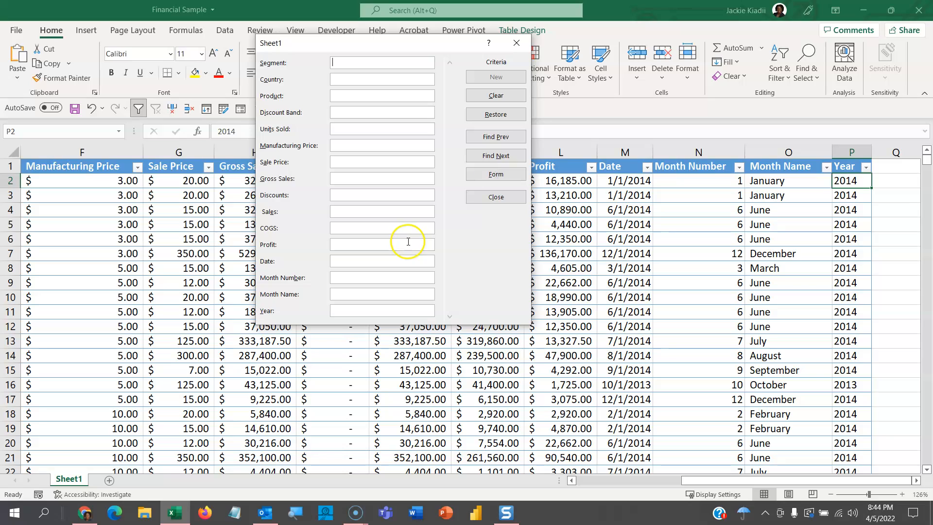
left_click(341, 96)
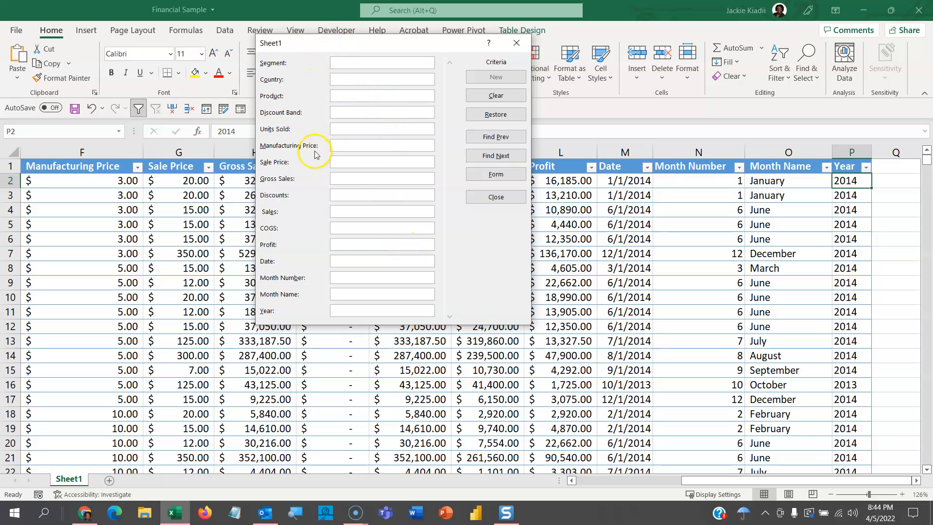
left_click(350, 118)
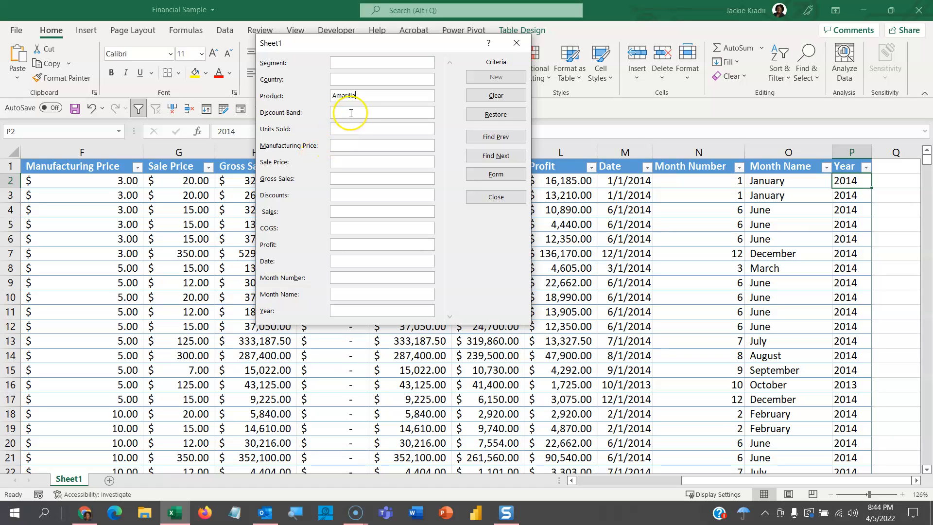
left_click(345, 114)
Find the first two records matching the Amarilla criterion and return to the first match.
left_click(486, 140)
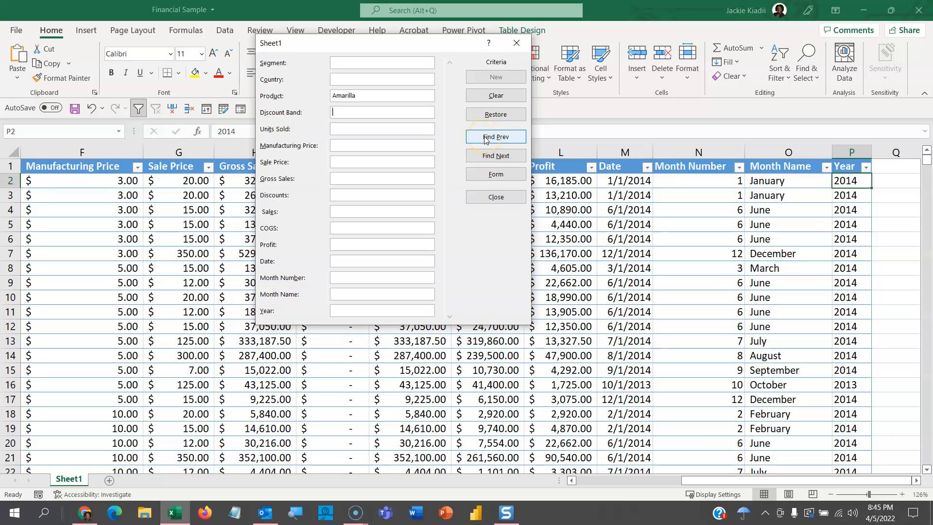
left_click(486, 140)
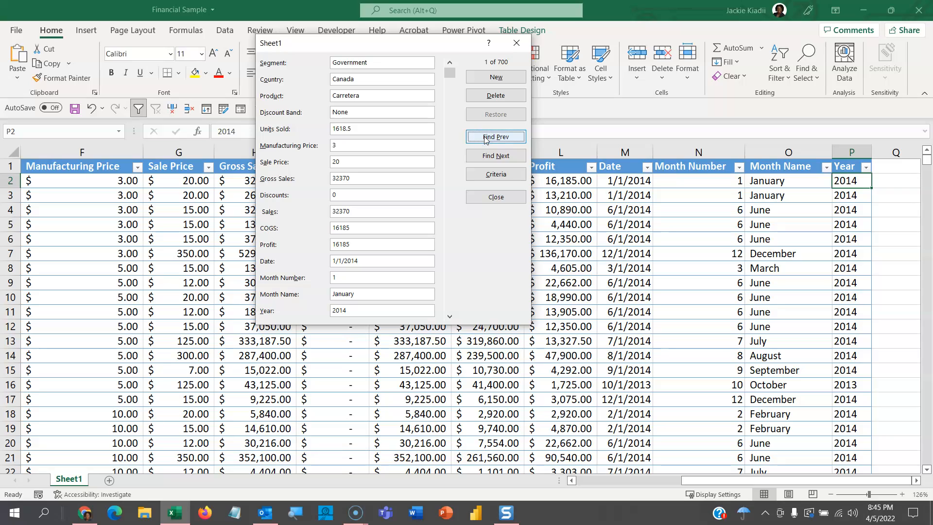
left_click(494, 157)
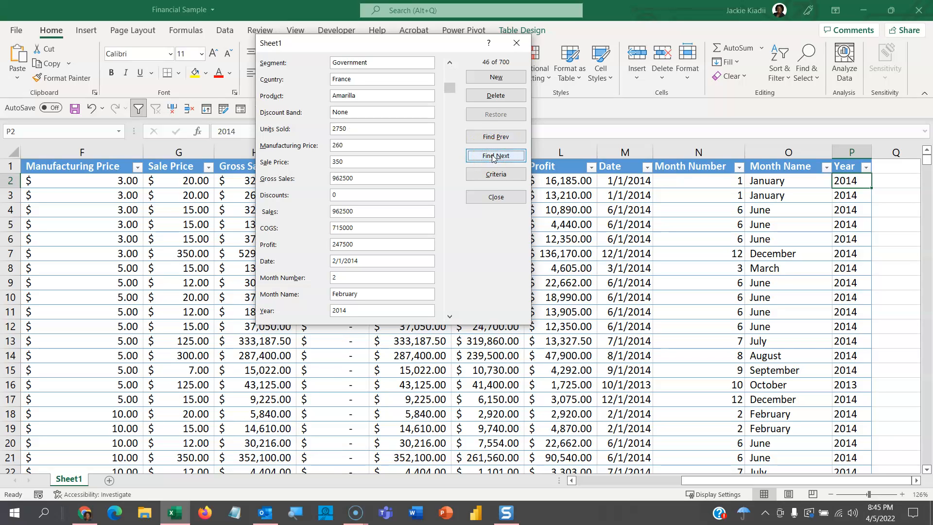
left_click(493, 156)
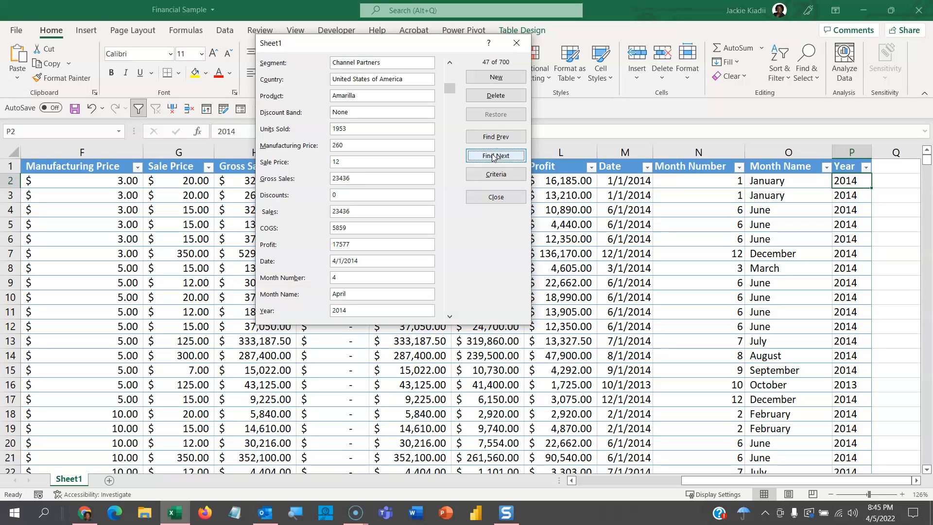
left_click(497, 138)
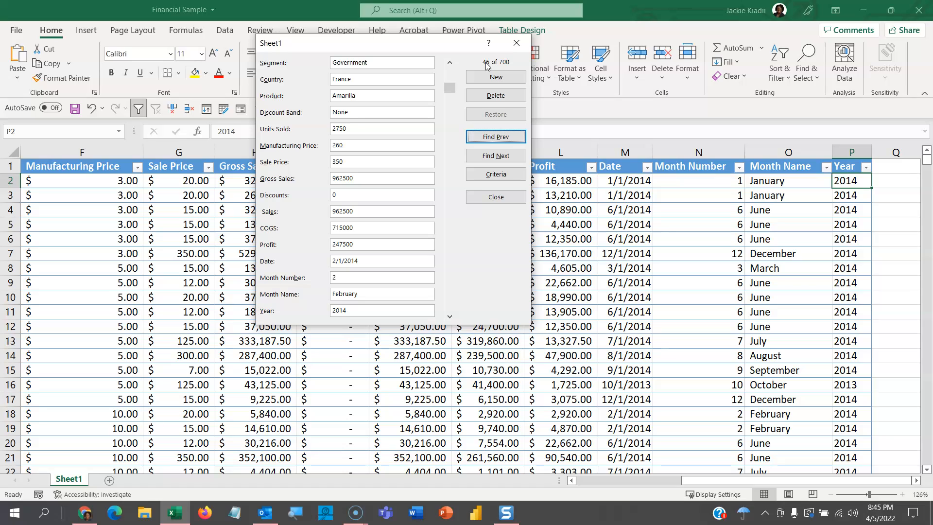
Browse forward through the matching Amarilla records from record 46 to record 97.
left_click(497, 157)
left_click(496, 157)
left_click(496, 157)
left_click(496, 156)
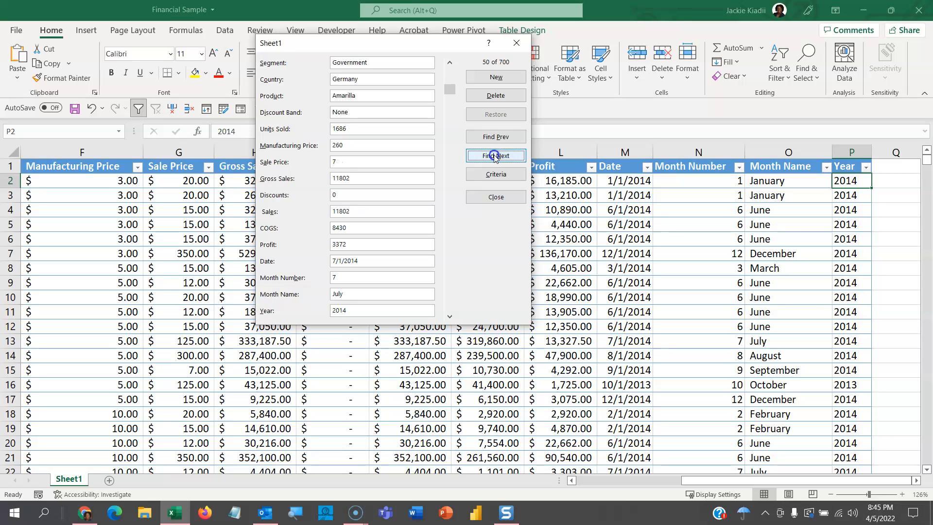
left_click(495, 157)
left_click(495, 156)
left_click(495, 156)
left_click(494, 156)
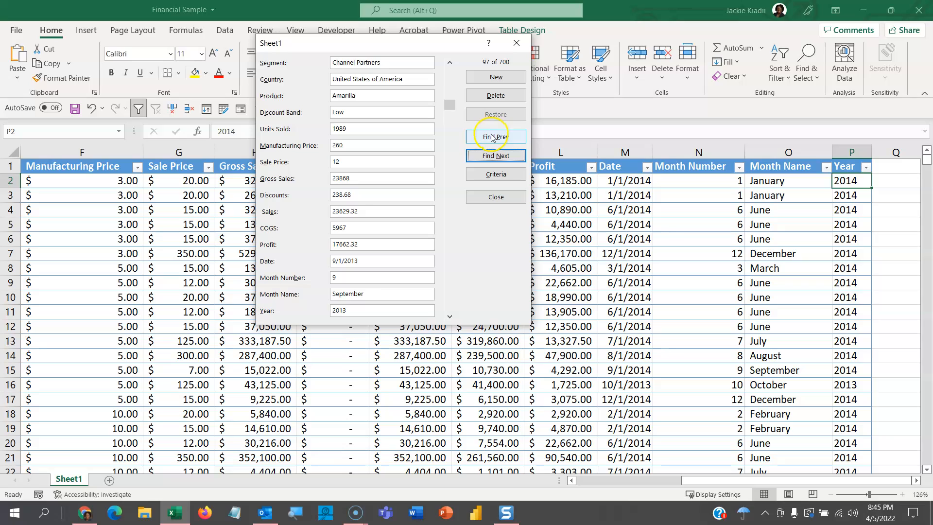
Compare neighbouring Amarilla matches by going back one match to record 53 and forward again to record 97.
left_click(492, 137)
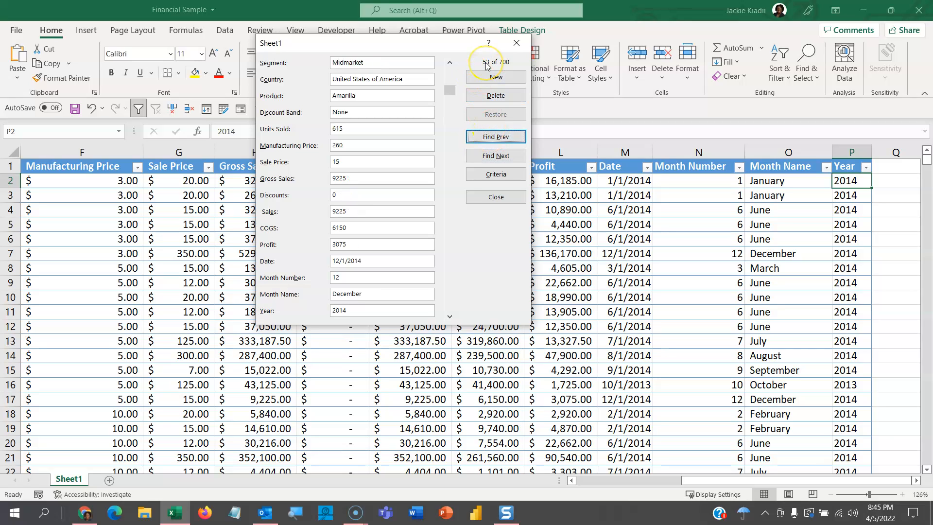
left_click(495, 157)
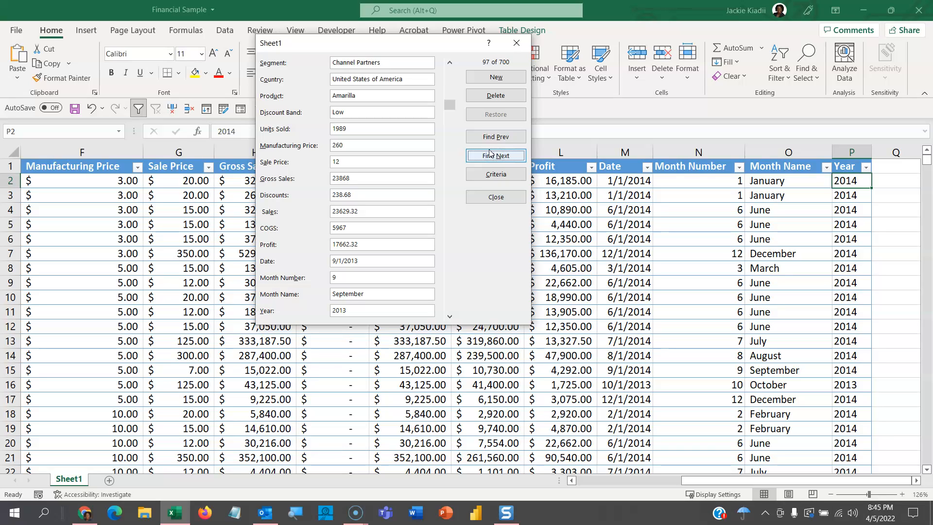
left_click(486, 141)
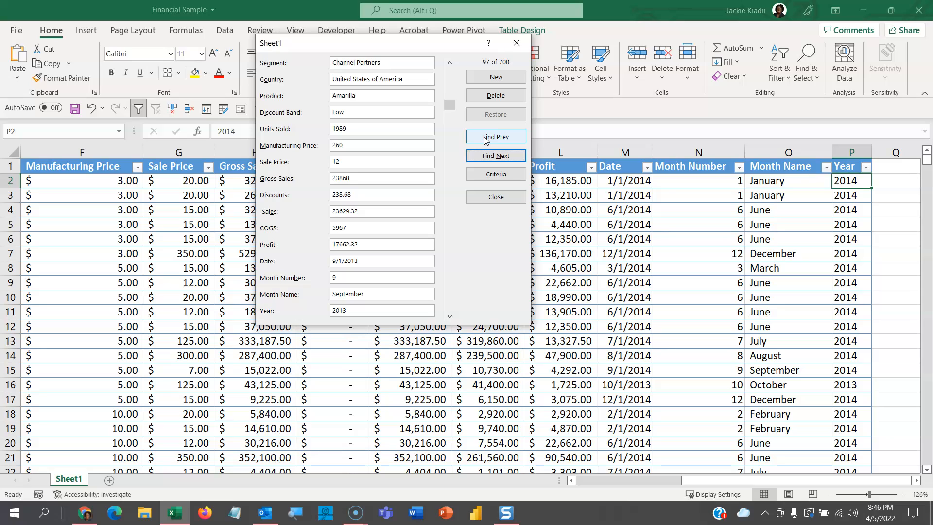
left_click(485, 138)
left_click_drag(441, 43, 447, 60)
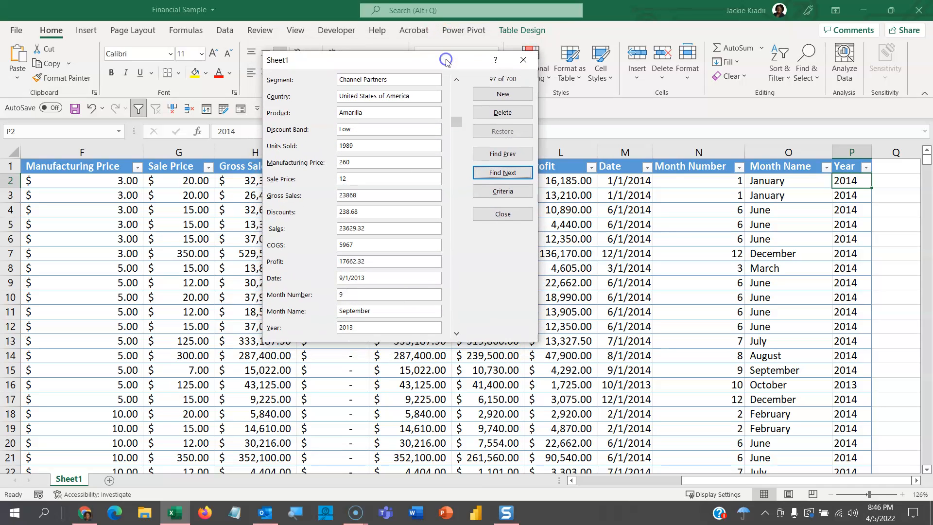